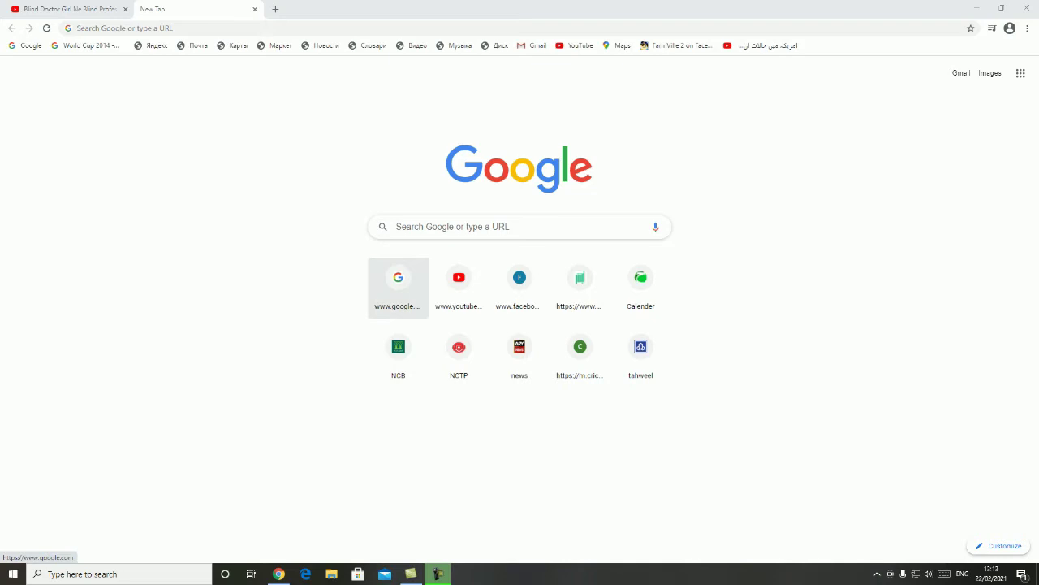
# Search Google for 'bank al ahli' using the search suggestions
pyautogui.click(398, 284)
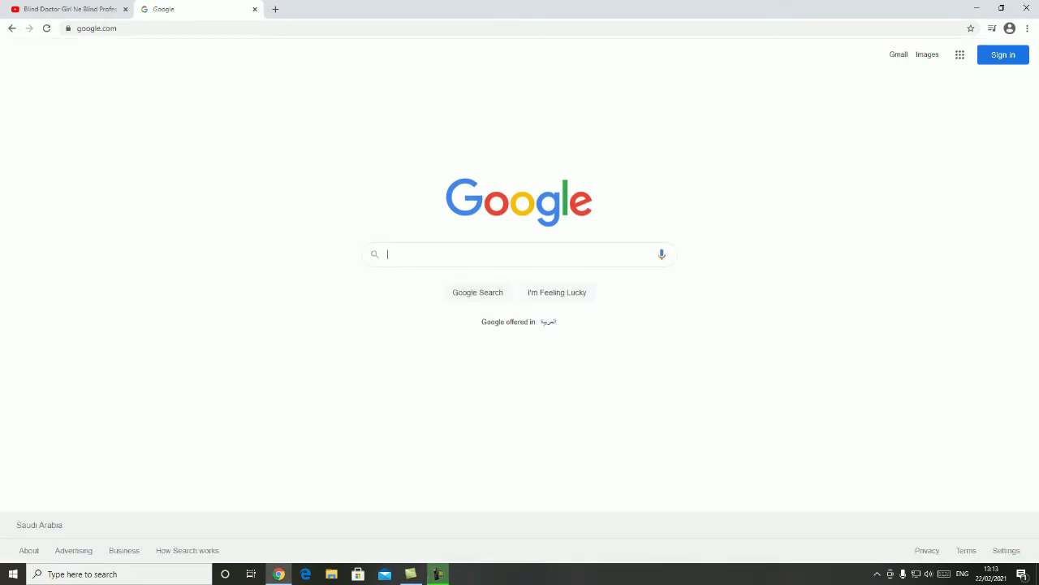
pyautogui.write('banl al')
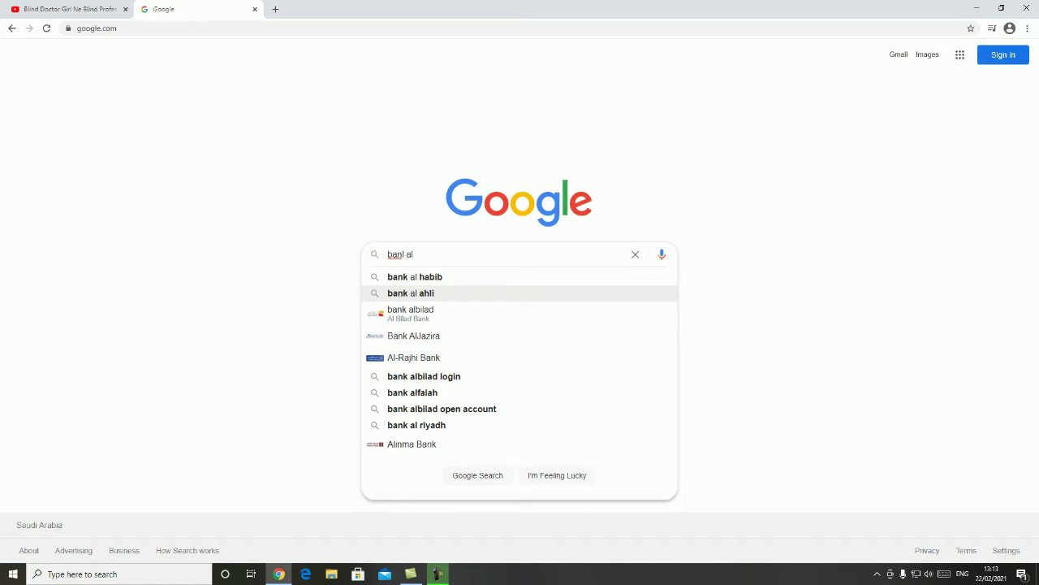
pyautogui.press('Down')
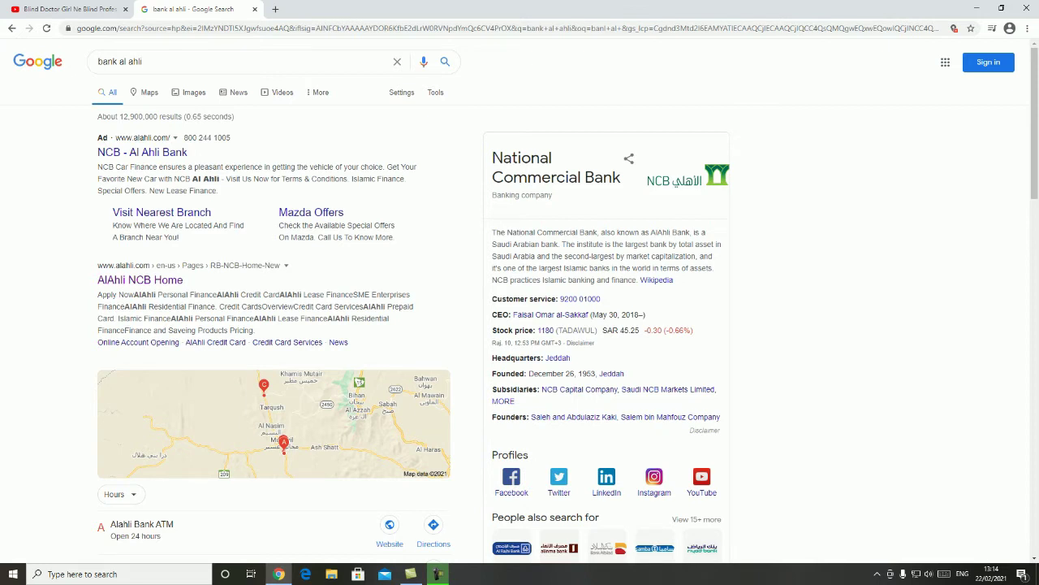
# Open the AlAhli NCB Home result and go to AlAhliOnline under Digital Banking
pyautogui.click(140, 279)
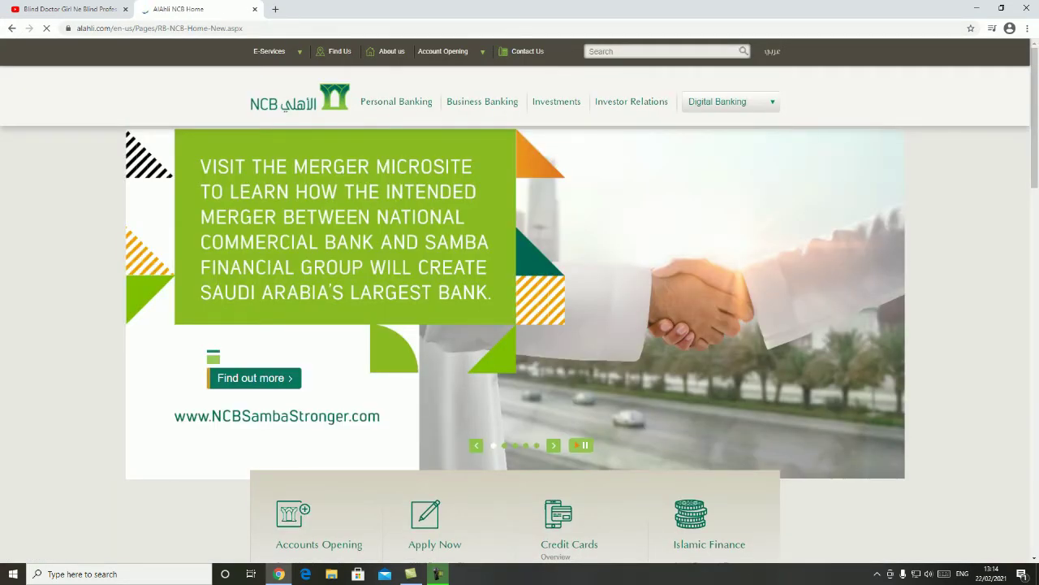
pyautogui.moveTo(717, 101)
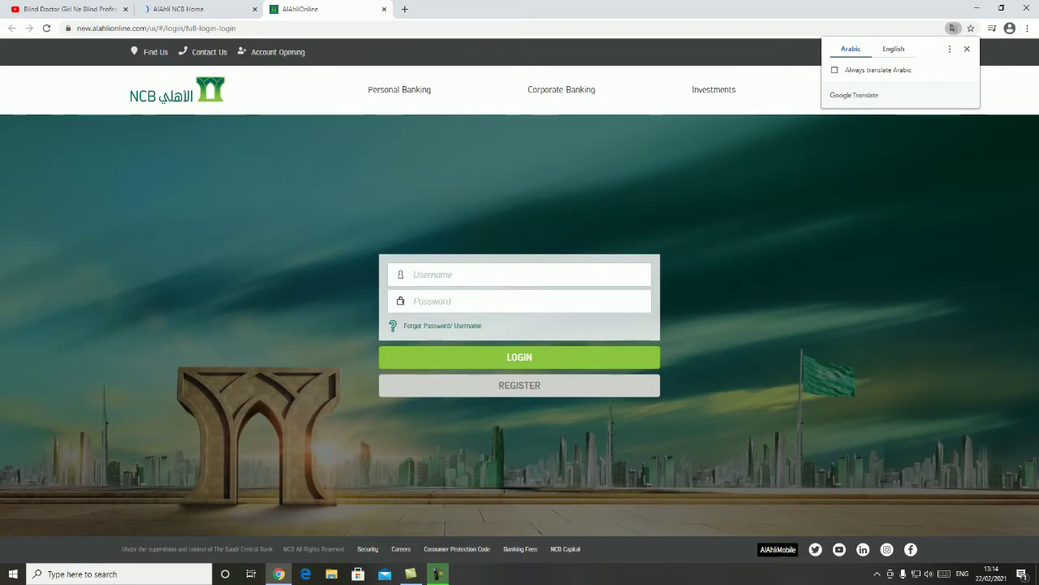
# Dismiss the translation offer and open the 'Forgot Password/ Username' form
pyautogui.click(967, 49)
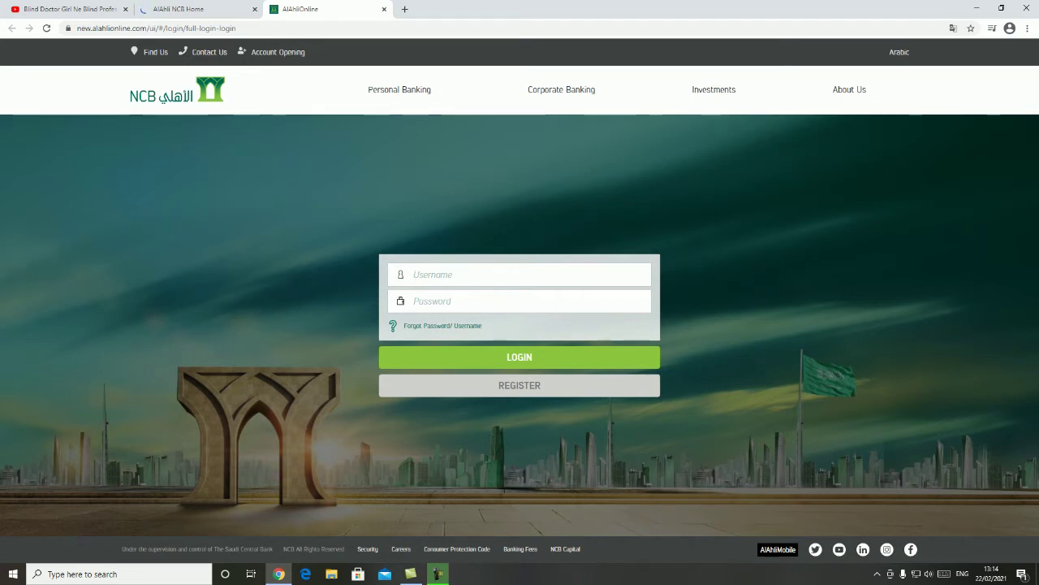
pyautogui.press('Return')
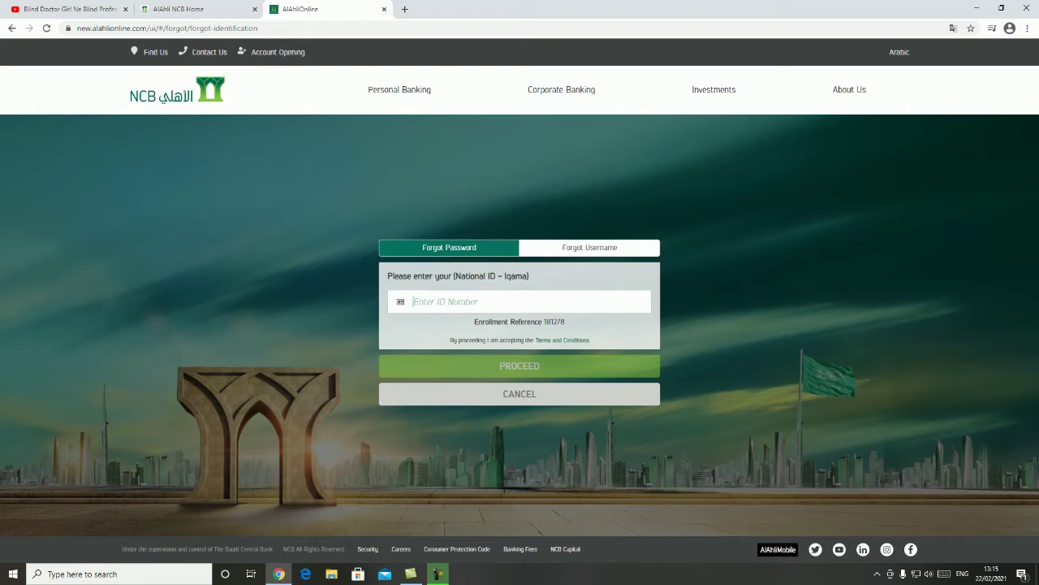
# Paste the National ID number and proceed to the card verification step
pyautogui.hotkey('ctrl', 'v')
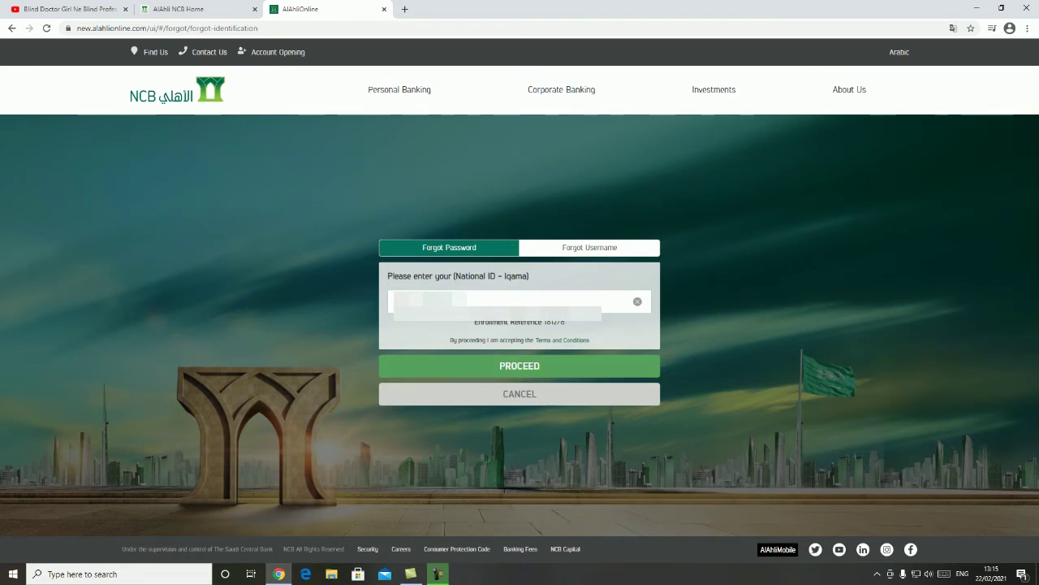
pyautogui.press('Return')
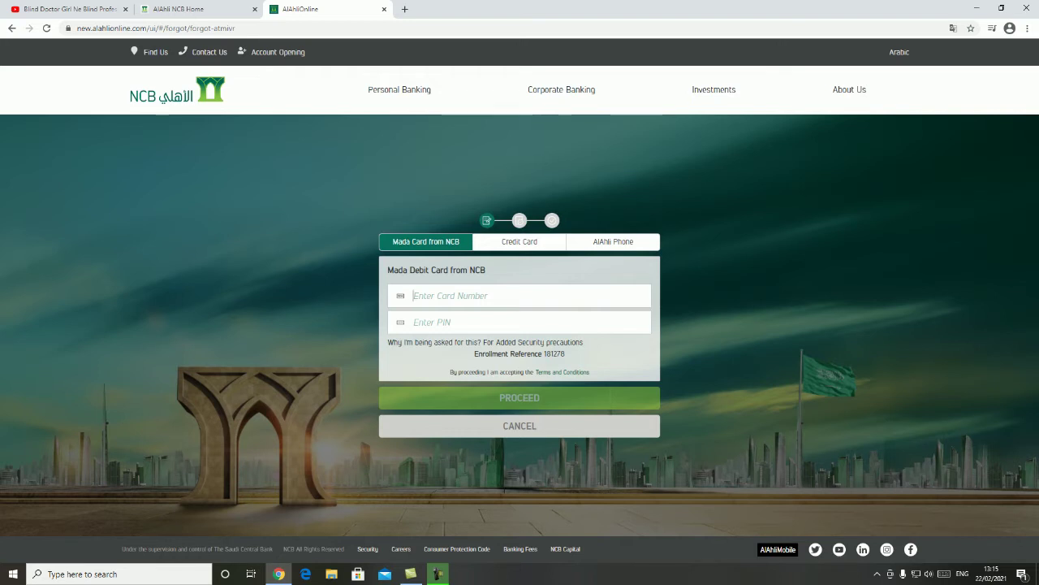
# Enter the Mada card number and its PIN and submit them
pyautogui.click(414, 296)
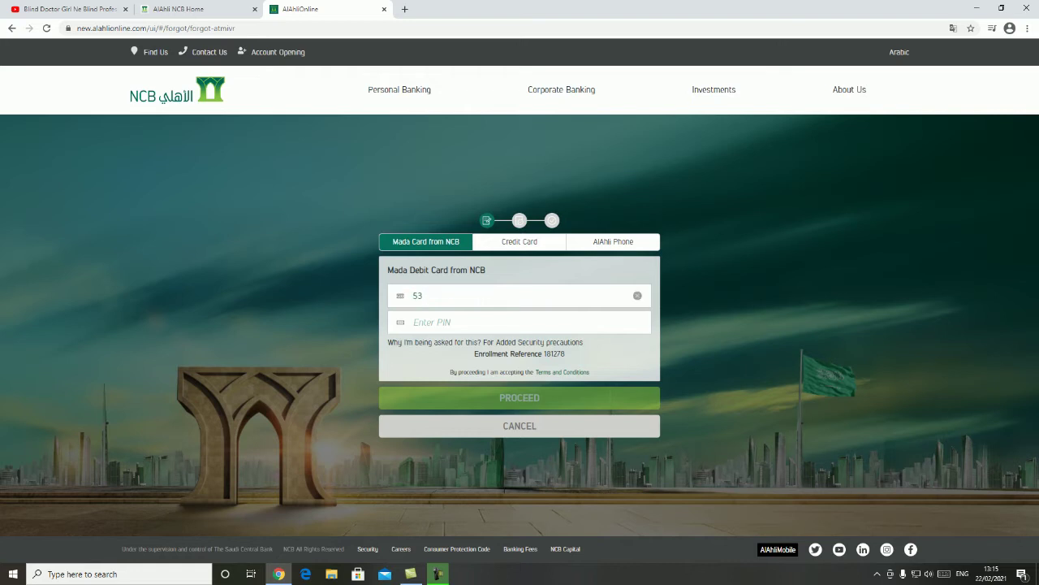
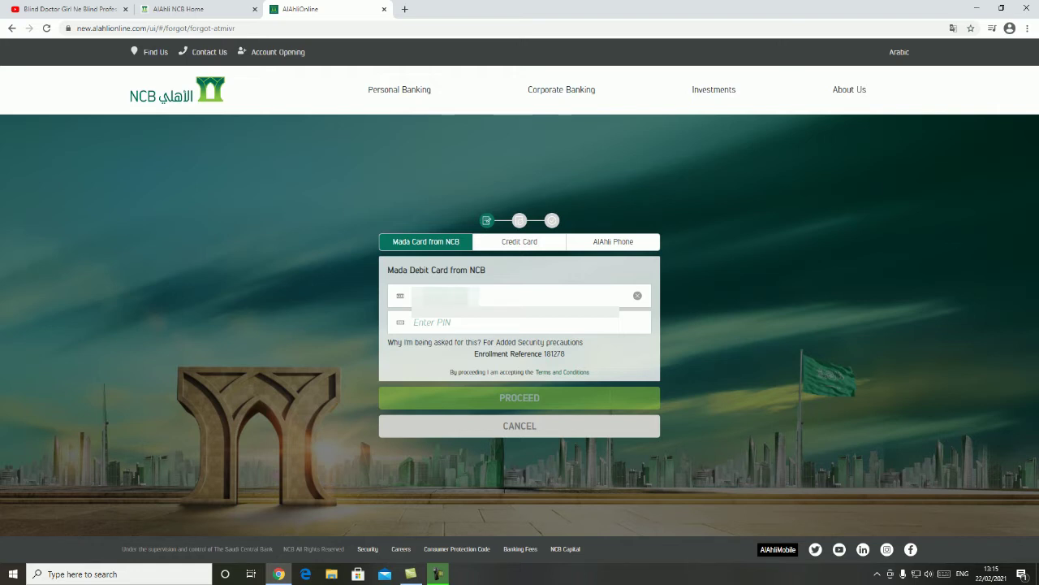
pyautogui.press('Tab')
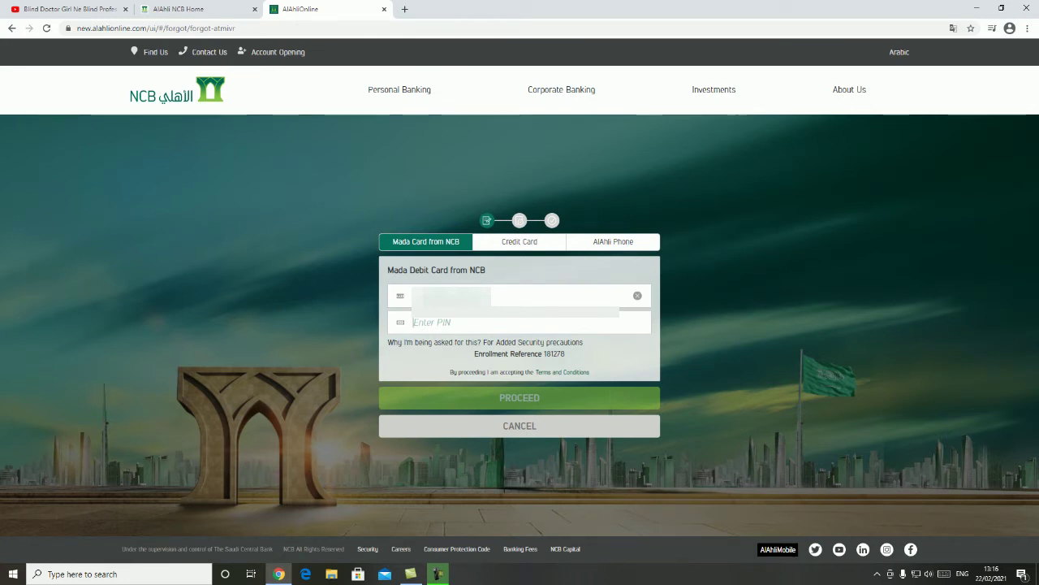
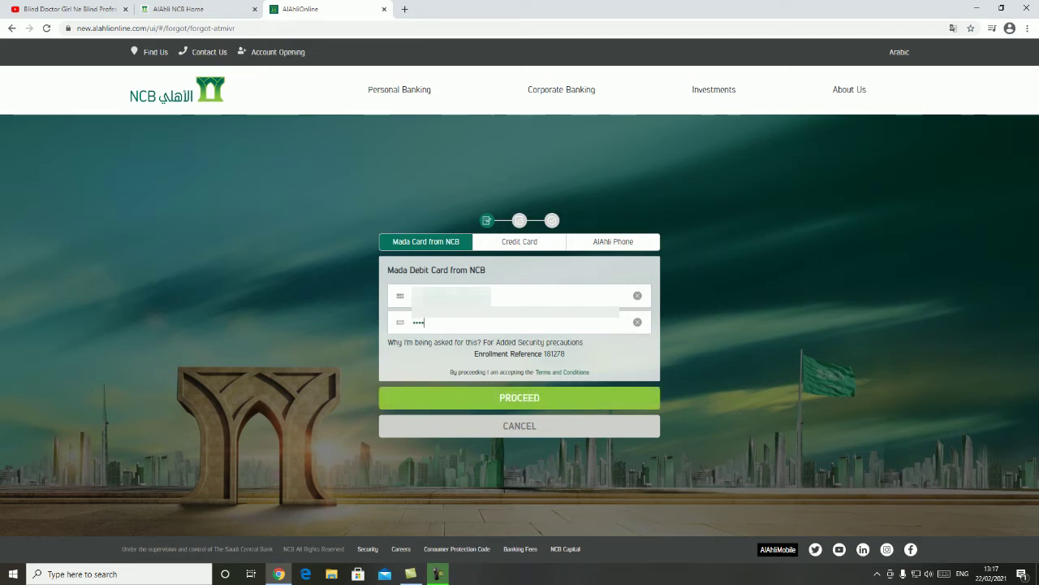
pyautogui.press('Return')
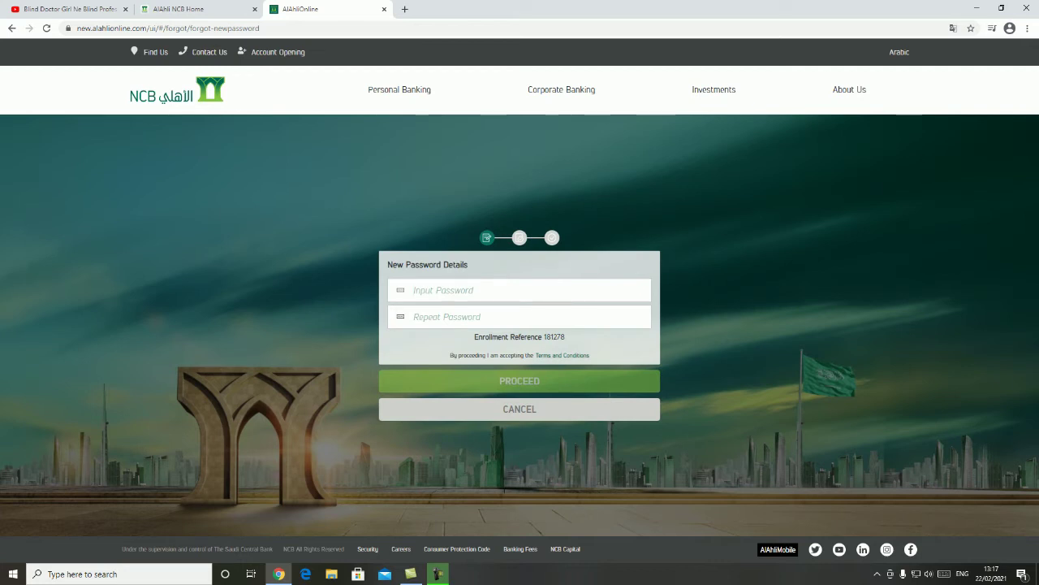
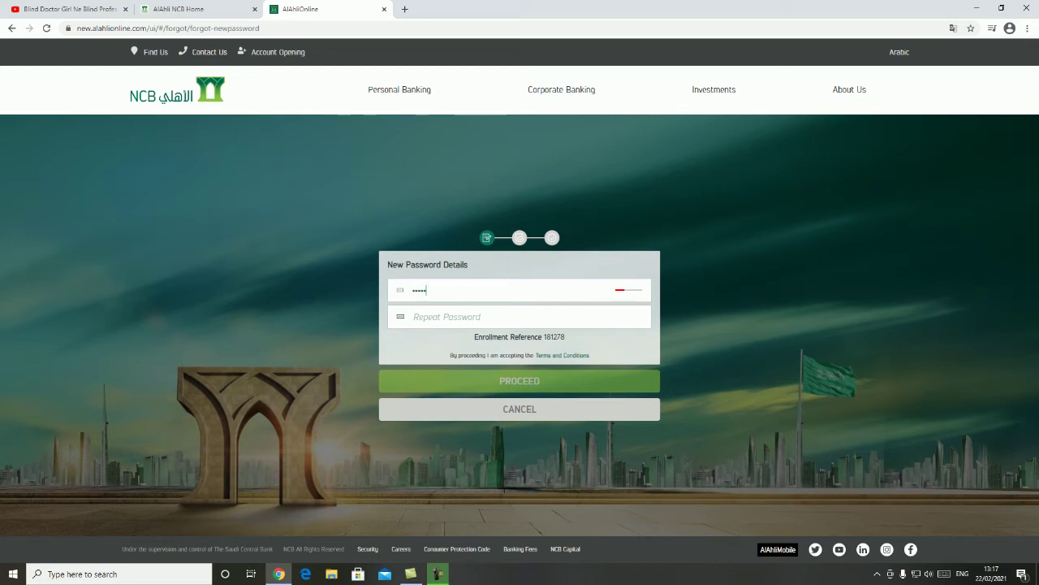
# Enter the new password in New Password and Repeat Password, then submit it
pyautogui.click(413, 317)
pyautogui.write('********')
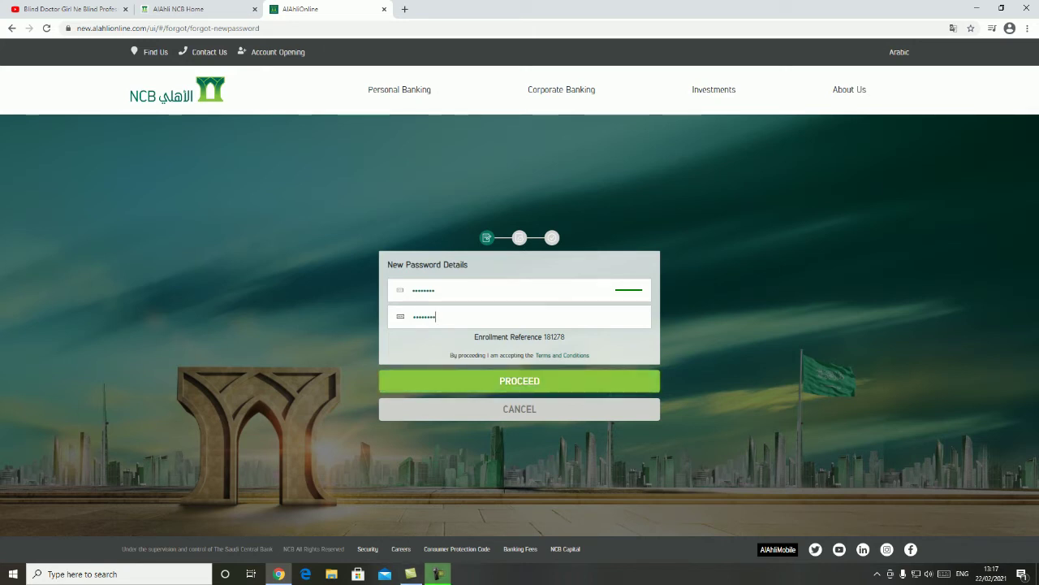
pyautogui.press('Tab')
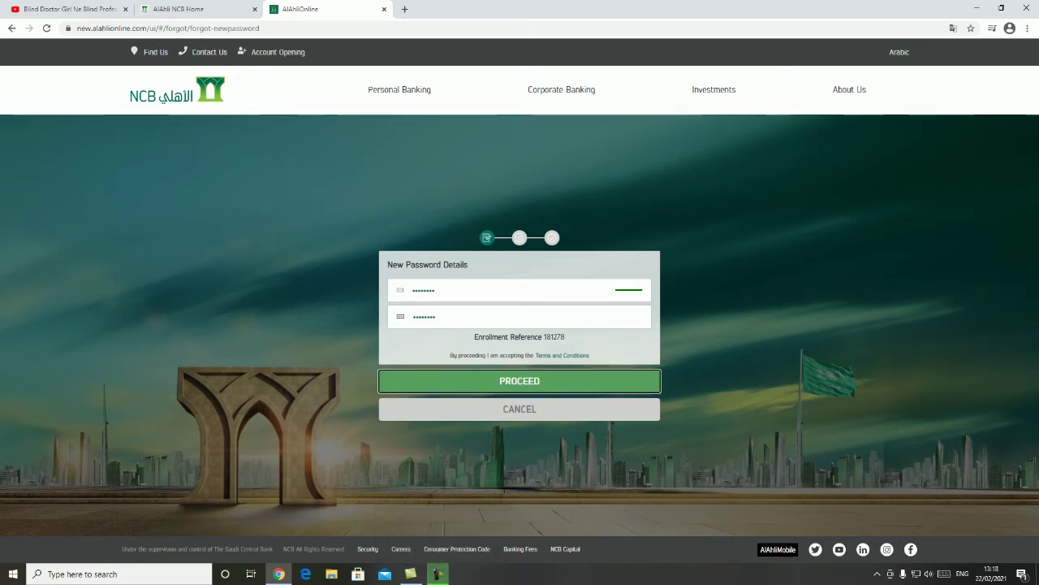
pyautogui.press('Return')
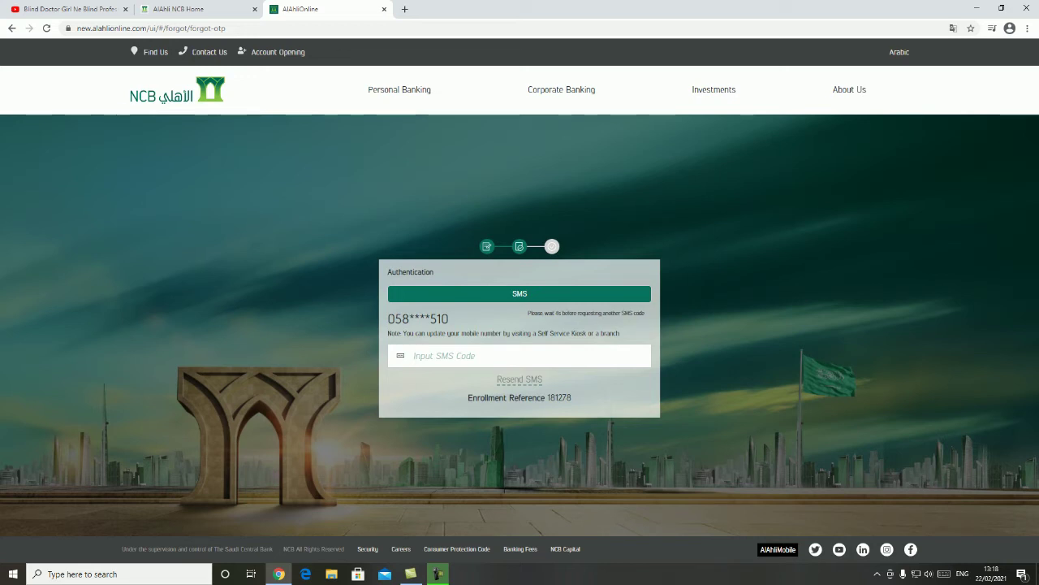
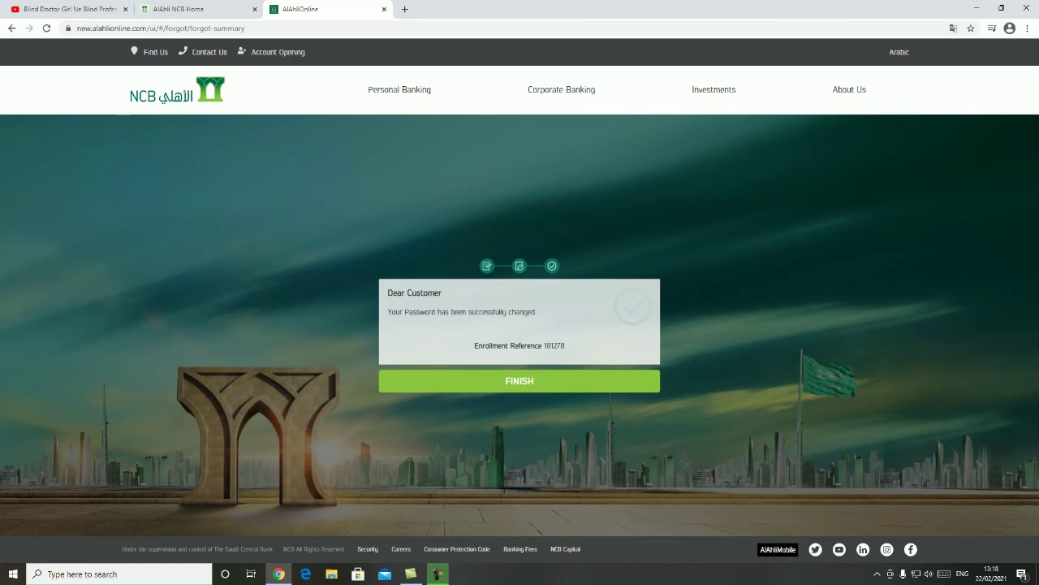
# Select the Enrollment Reference number and finish the reset to return to login
pyautogui.press('Up')
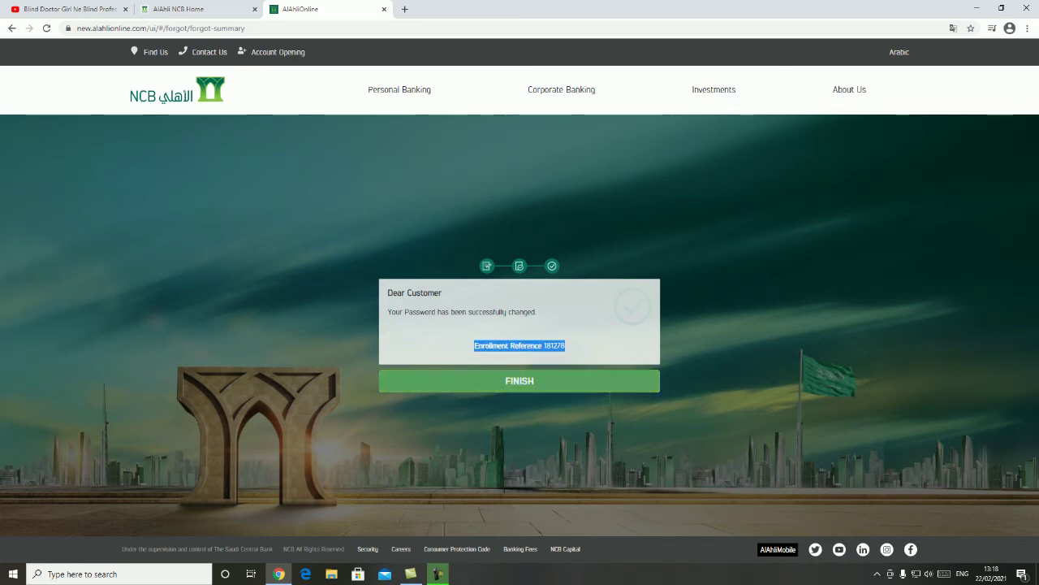
pyautogui.moveTo(565, 345); pyautogui.dragTo(544, 345)
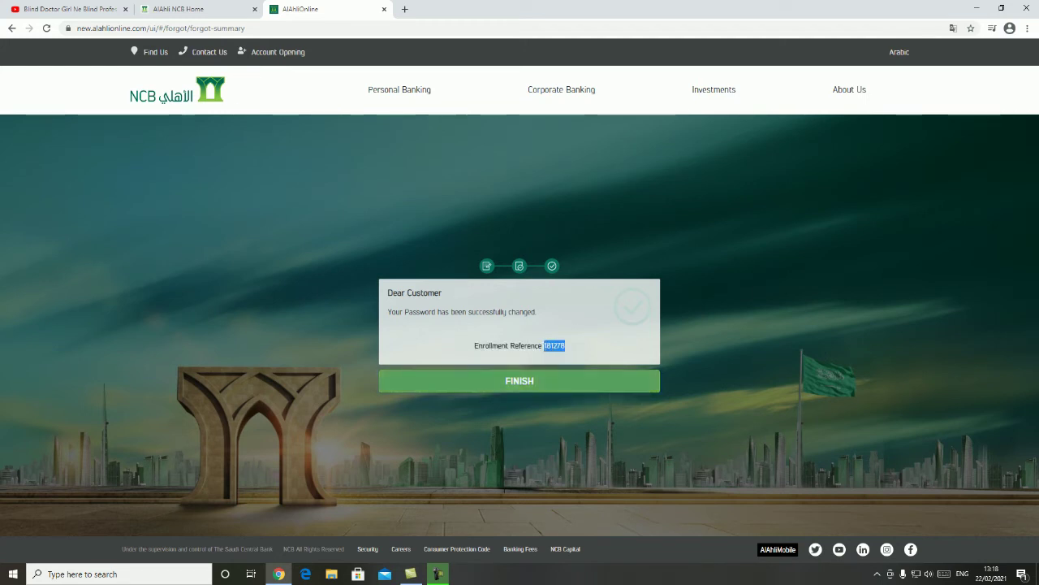
pyautogui.press('Return')
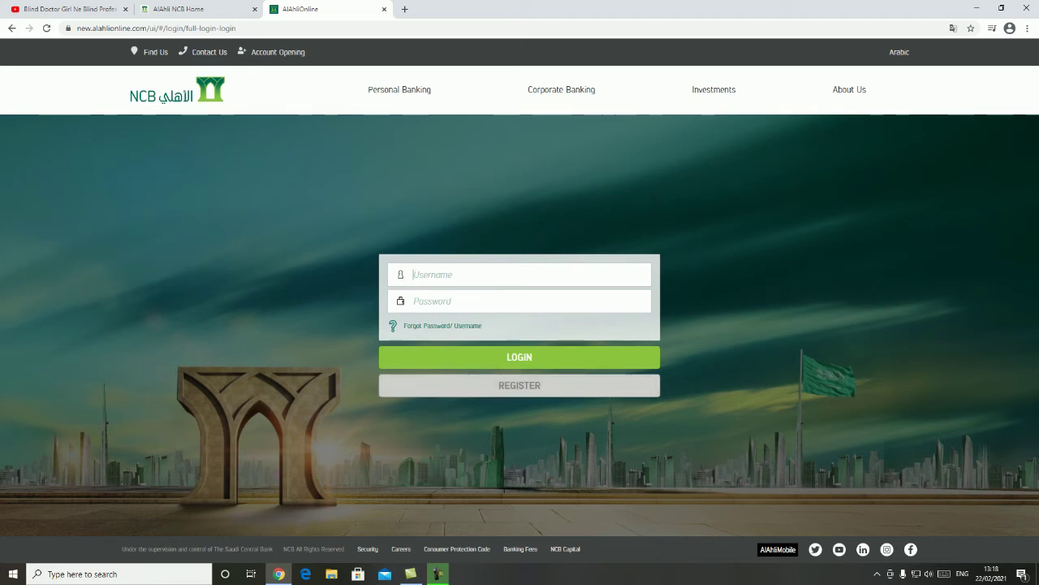
# Log in with the account username and the new password
pyautogui.hotkey('ctrl', 'v')
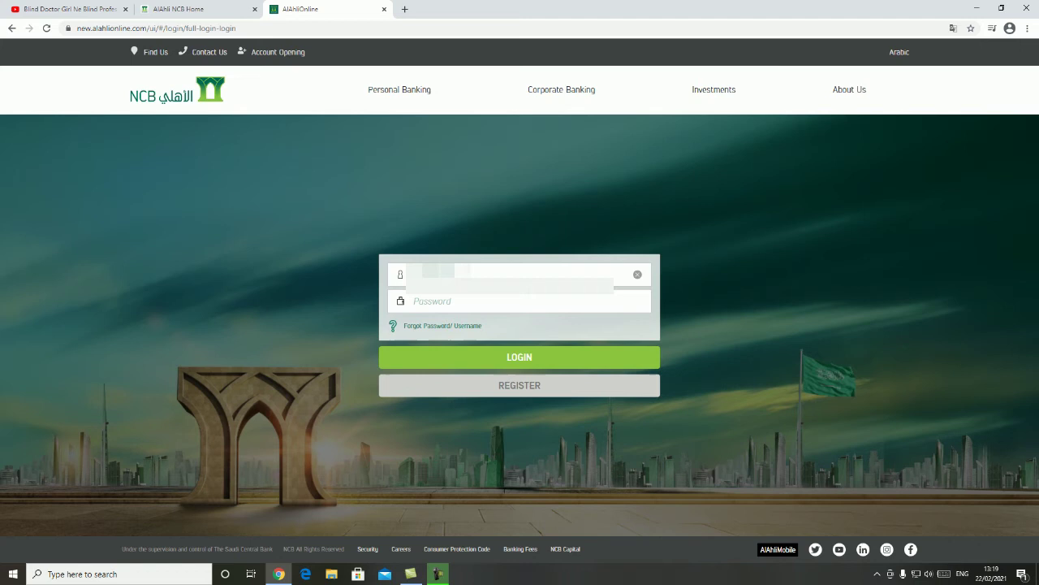
pyautogui.press('Tab')
pyautogui.write('****')
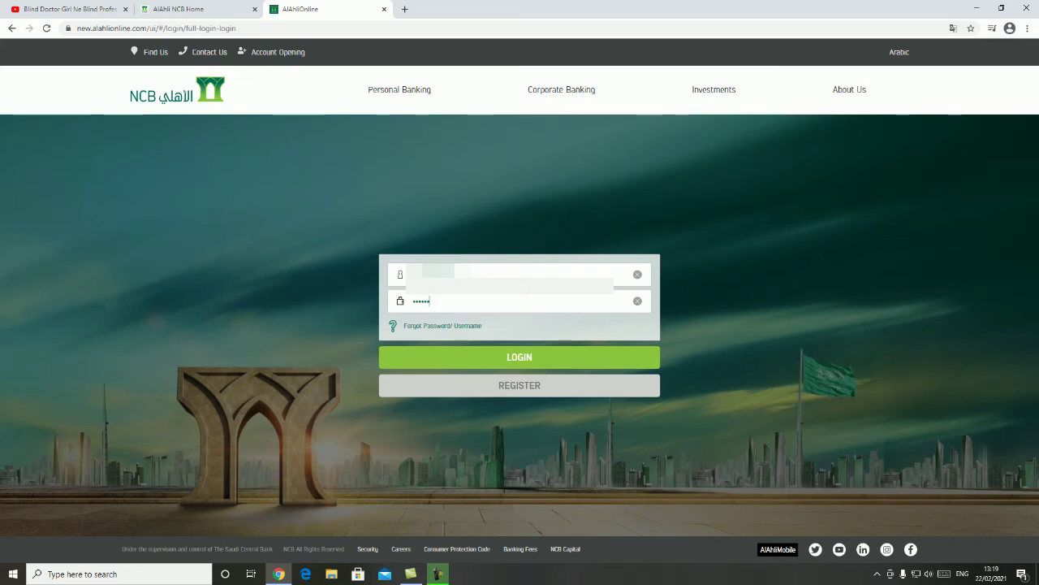
pyautogui.write('*')
pyautogui.press('Tab')
pyautogui.press('Return')
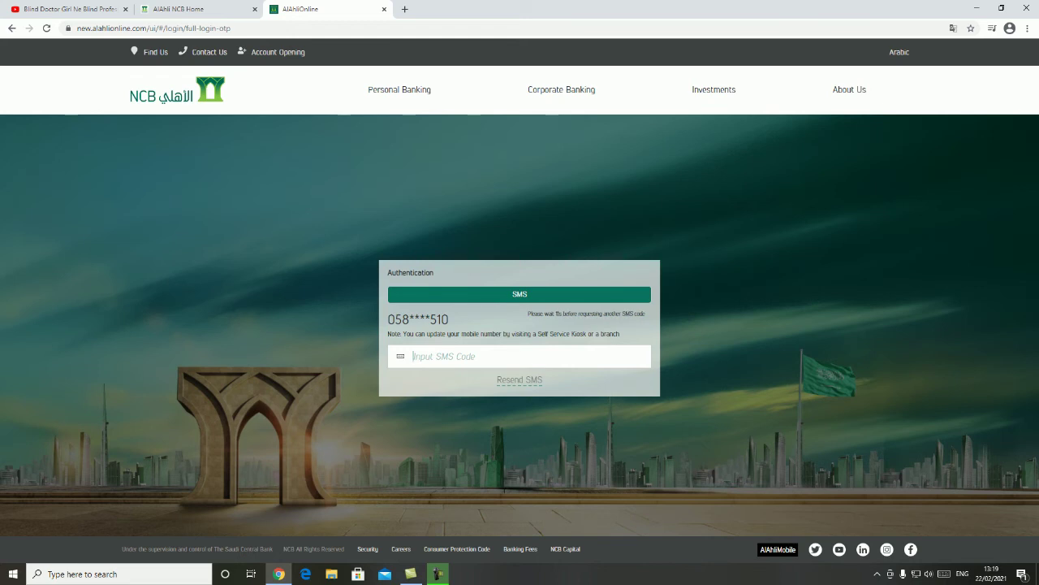
# Submit the login SMS code, then agree to and confirm the updated e-Services Terms and Conditions
pyautogui.write('1')
pyautogui.press('Return')
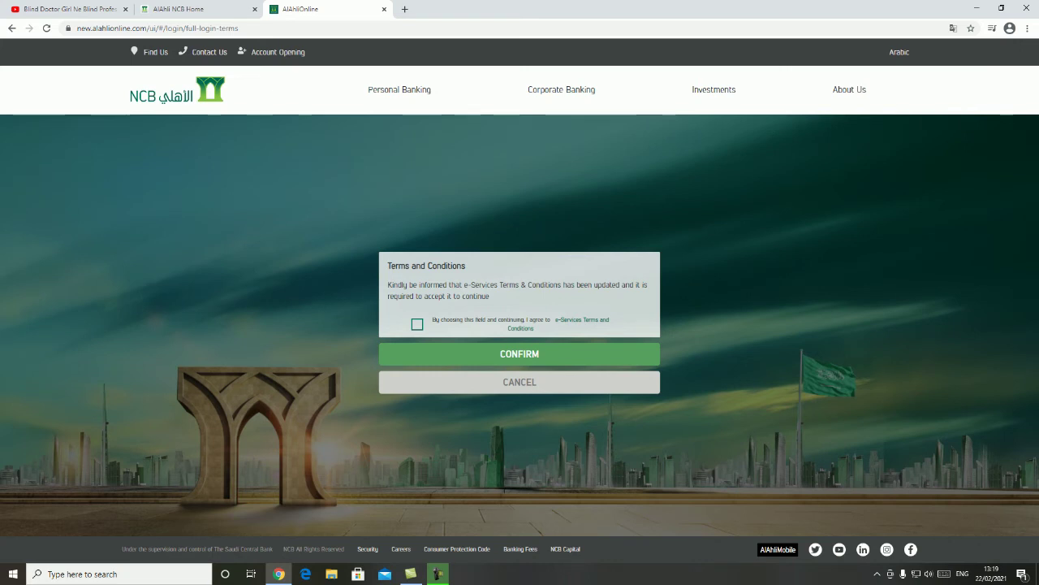
pyautogui.press('Tab')
pyautogui.hotkey('shift', 'End')
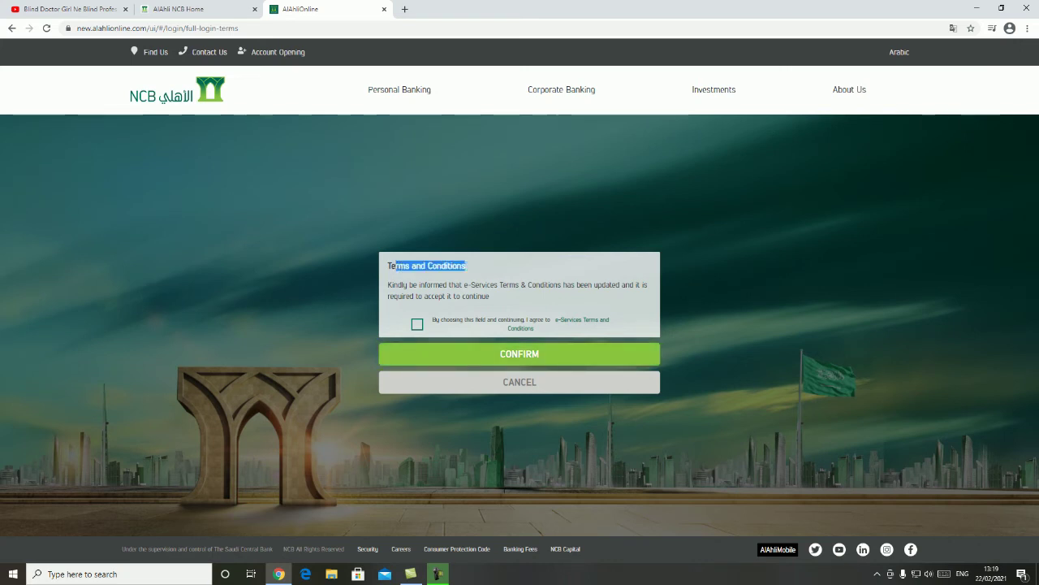
pyautogui.hotkey('shift', 'Down')
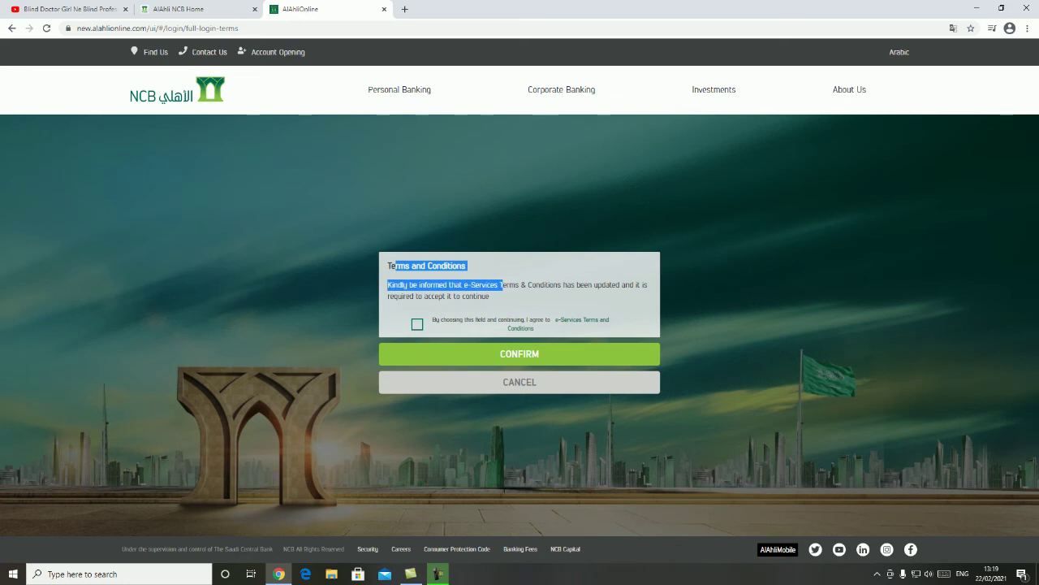
pyautogui.press('space')
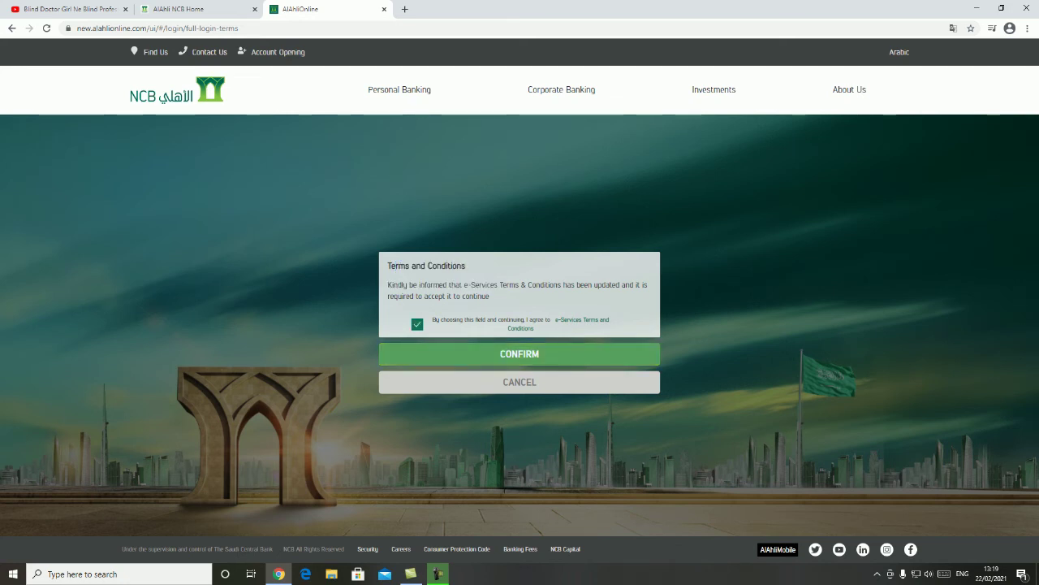
pyautogui.press('Return')
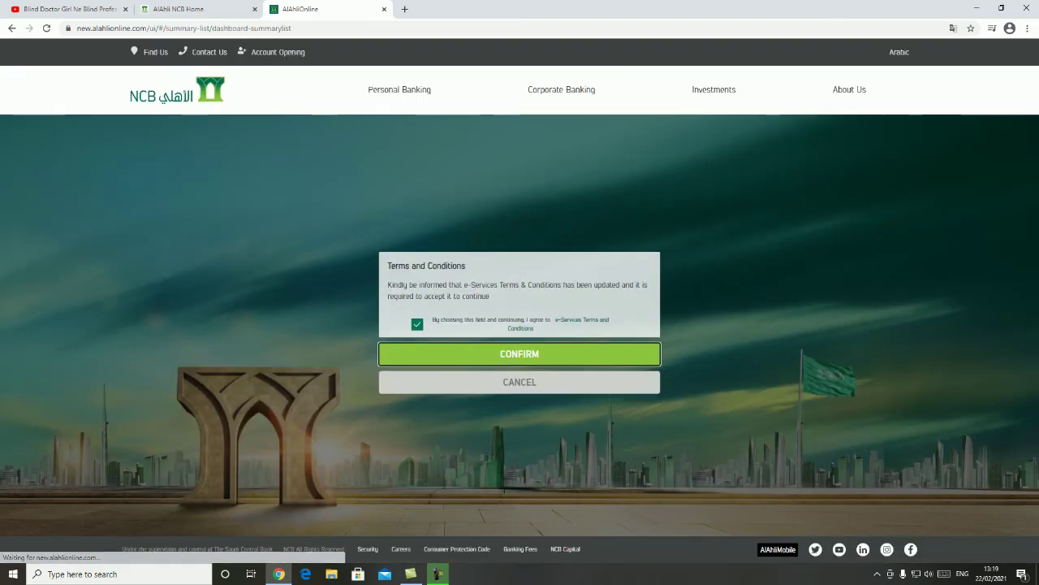